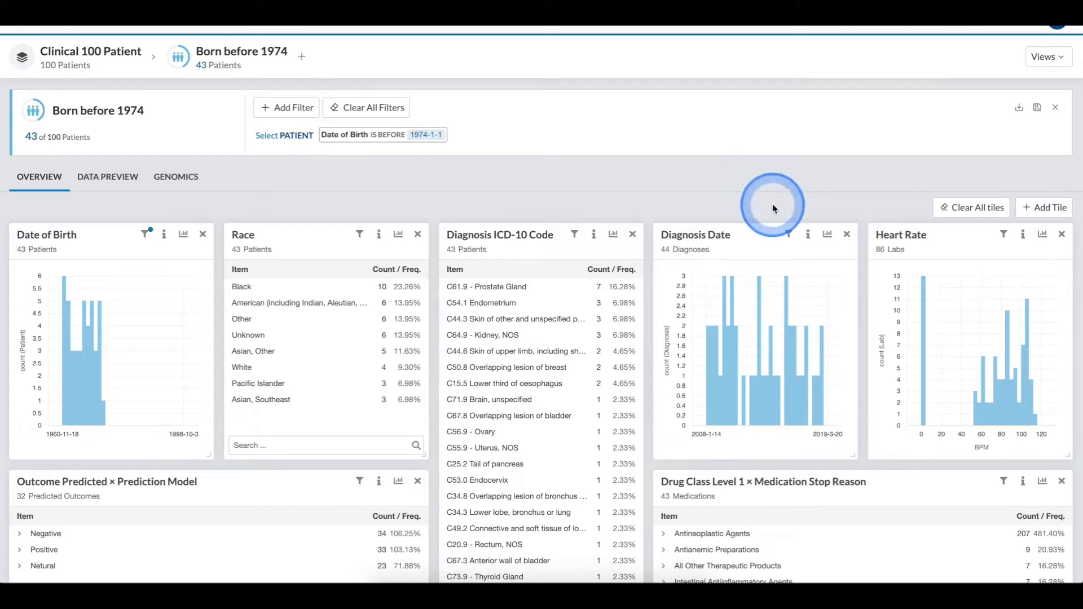
Add a Diagnosis Date filter to the Born before 1974 cohort, set to is before 2018-1-1.
left_click(788, 235)
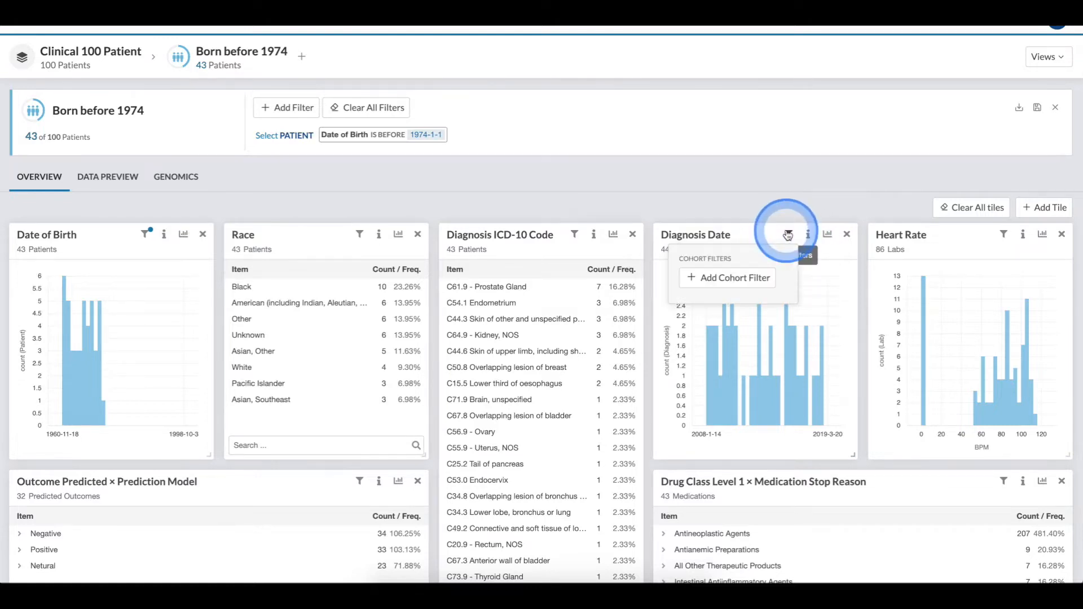
left_click(727, 279)
left_click(436, 199)
left_click(431, 389)
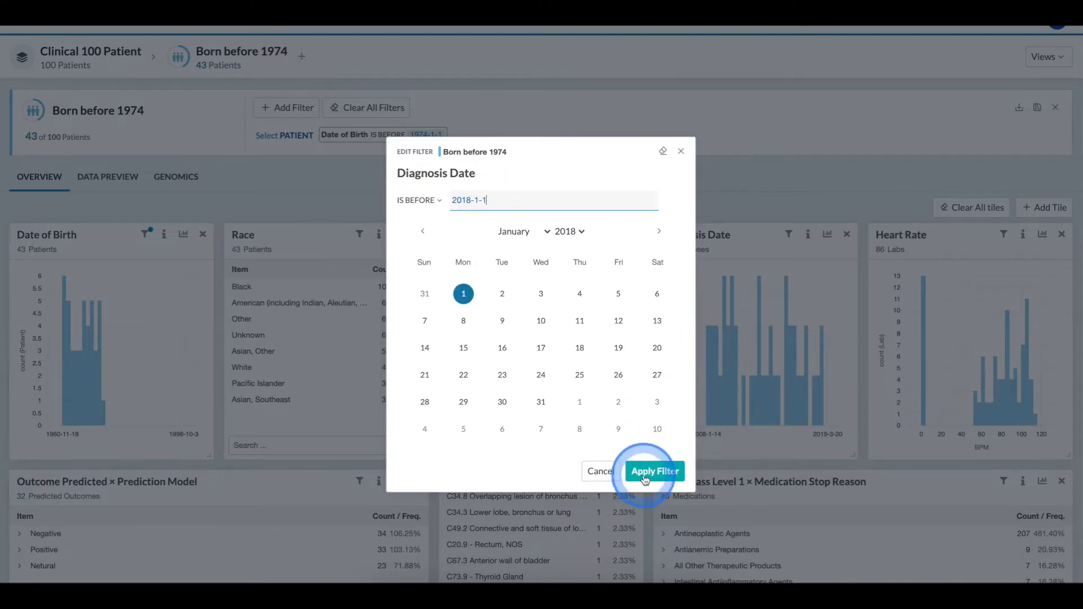
left_click(645, 480)
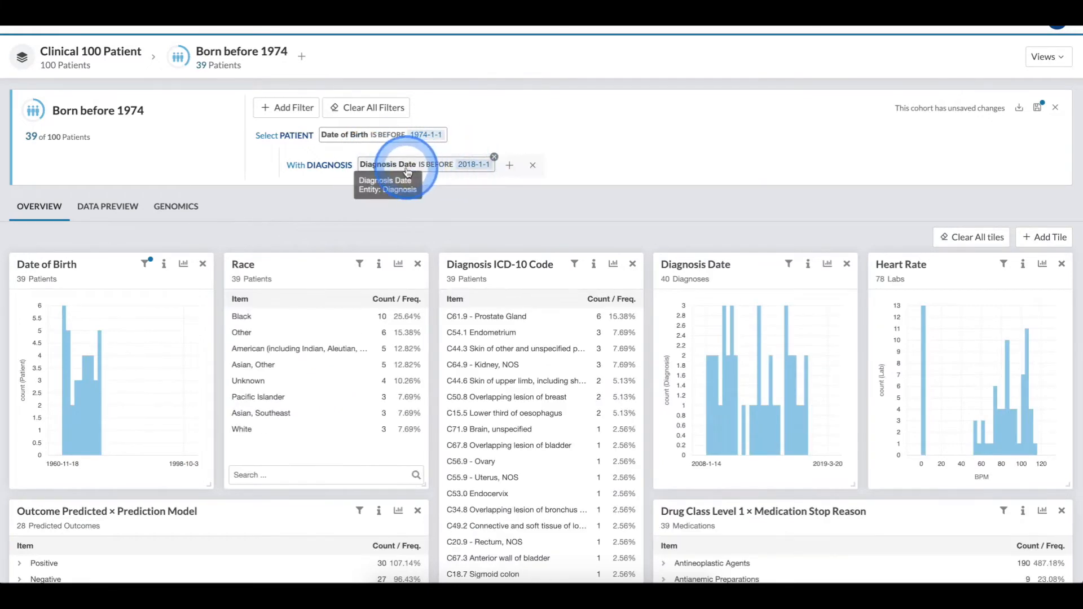
Add a Diagnosis ICD-10 Code filter for C50.8 Overlapping lesion of breast to the same Diagnosis filter group.
left_click(507, 167)
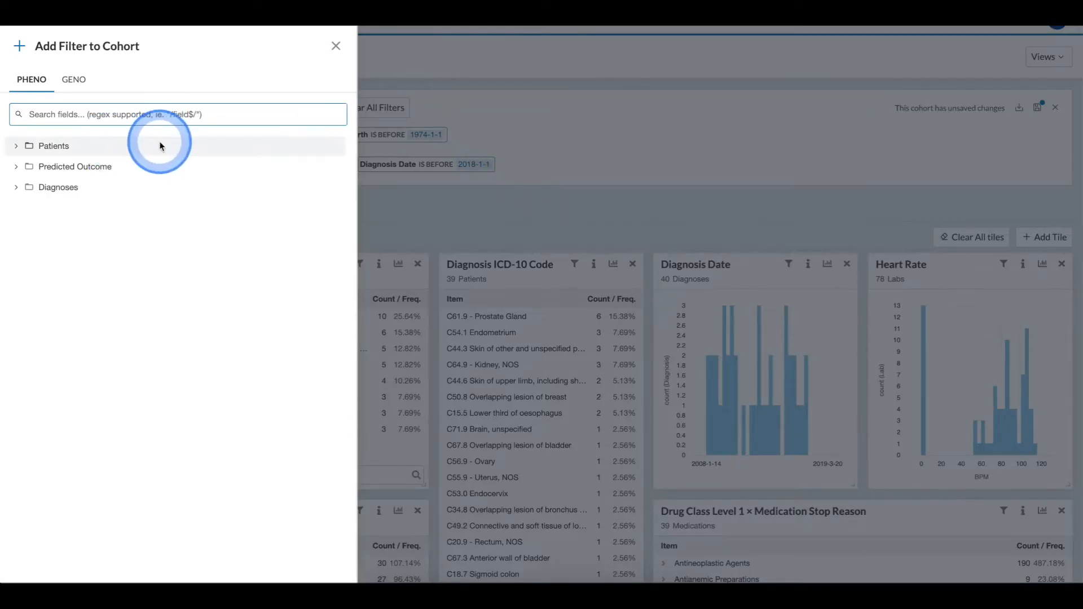
left_click(16, 188)
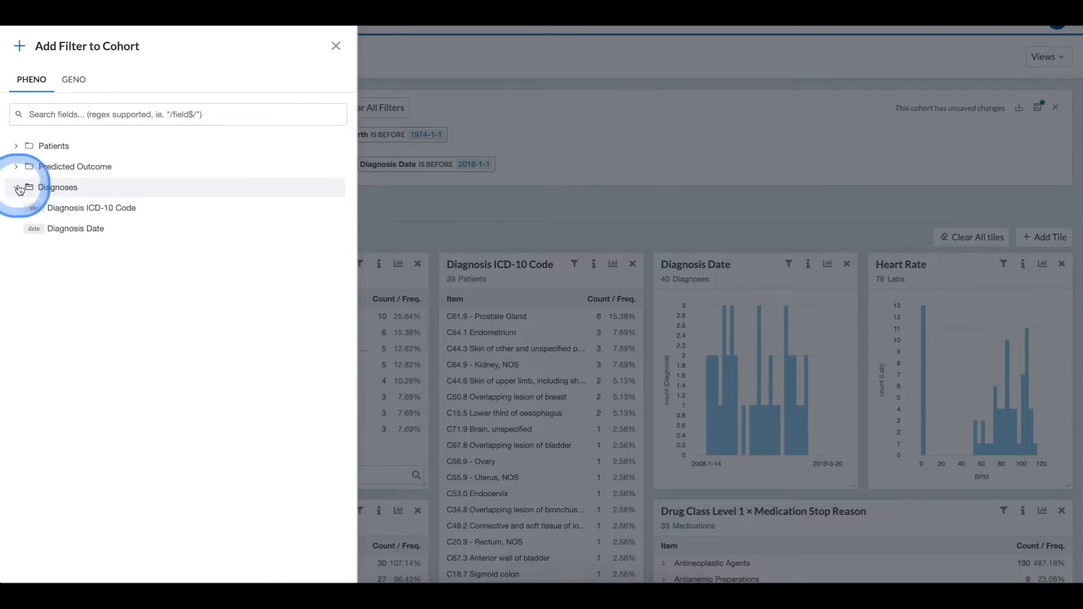
left_click(82, 209)
left_click(689, 443)
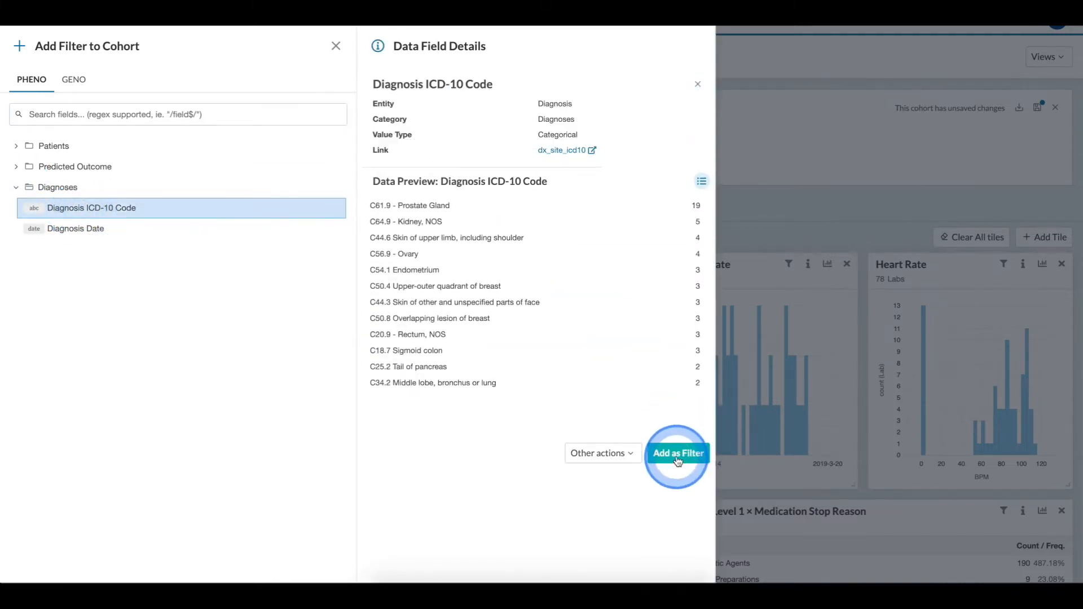
left_click(433, 214)
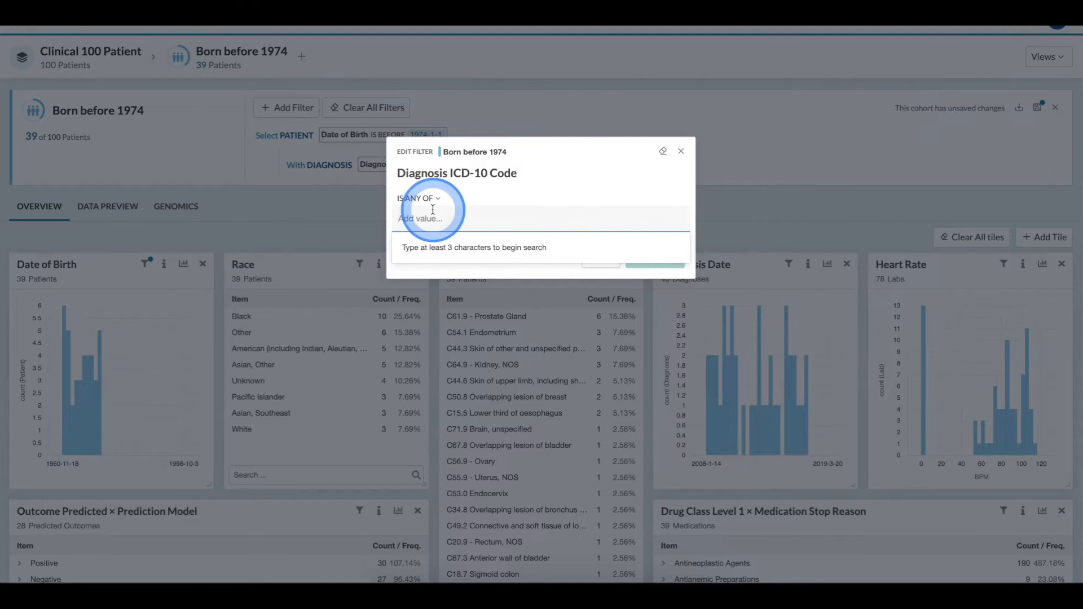
type("C50.8")
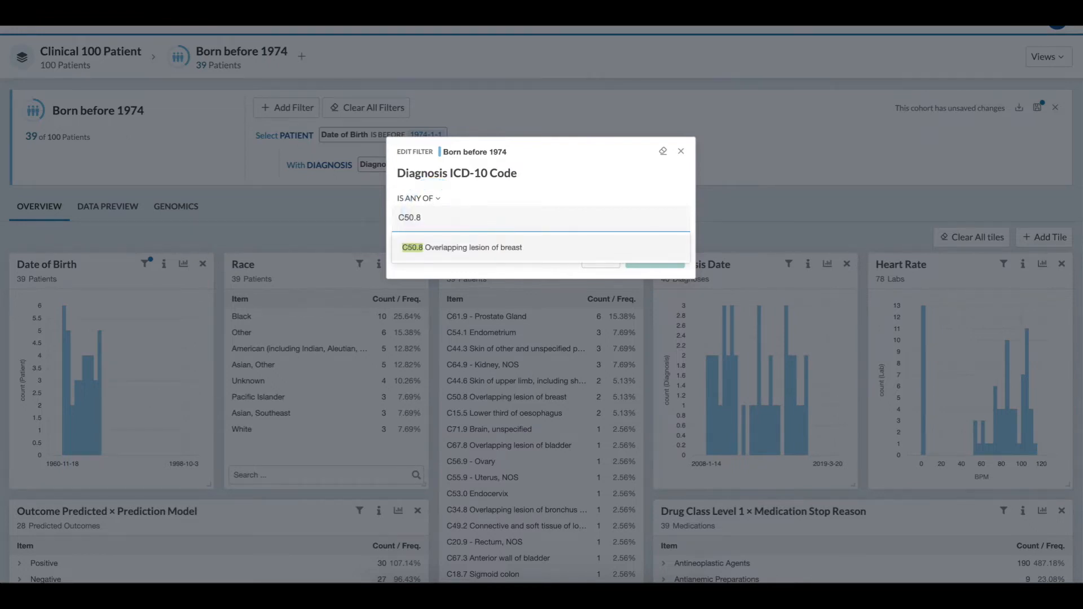
left_click(435, 248)
left_click(653, 259)
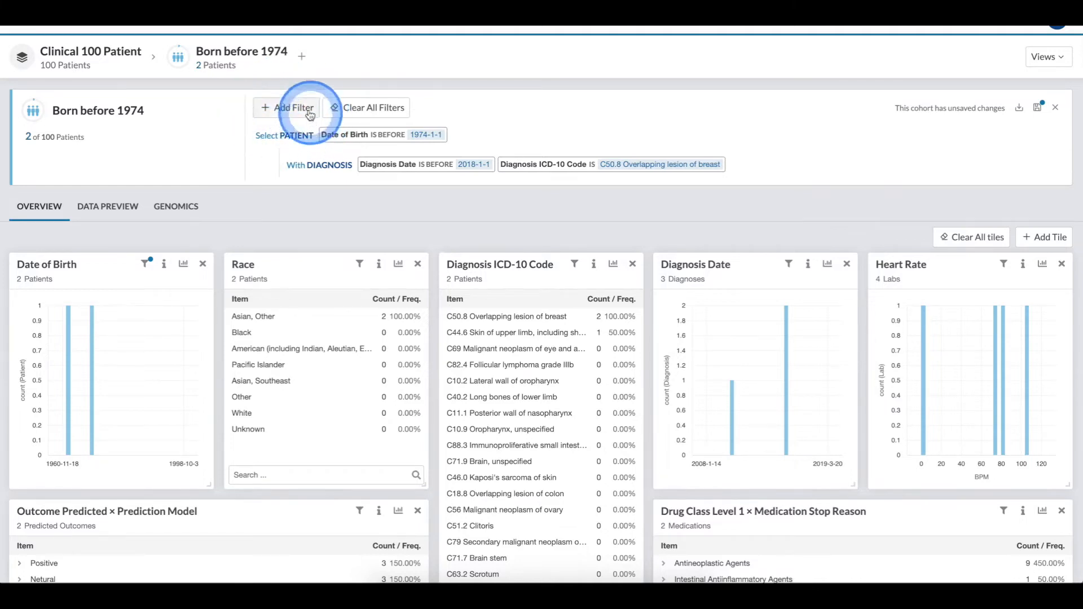
Add a patient-level filter to the cohort with Outcome Predicted set to Positive.
left_click(290, 106)
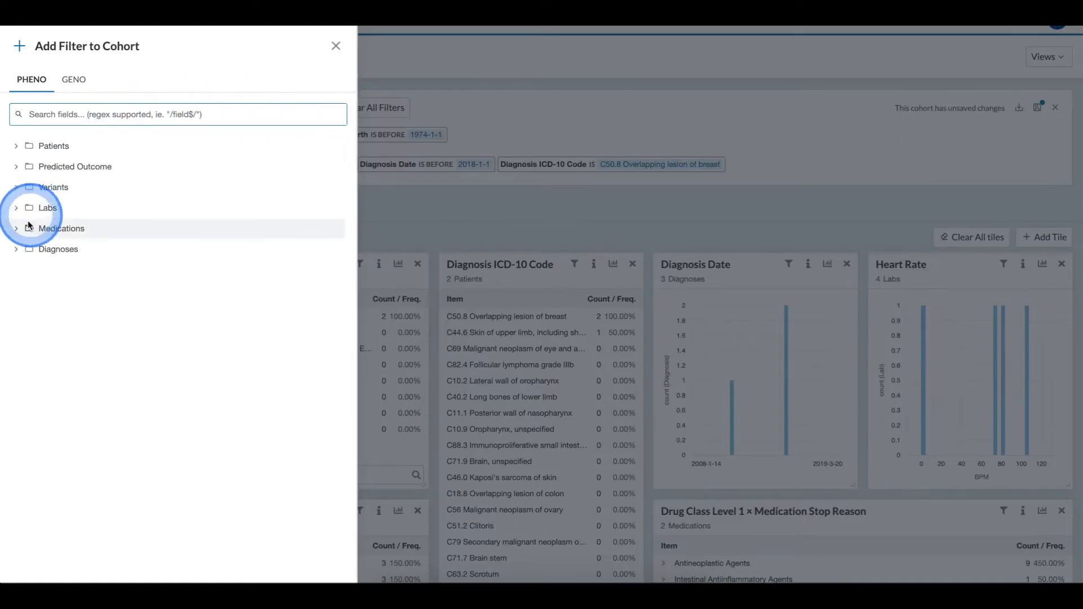
left_click(18, 168)
left_click(75, 192)
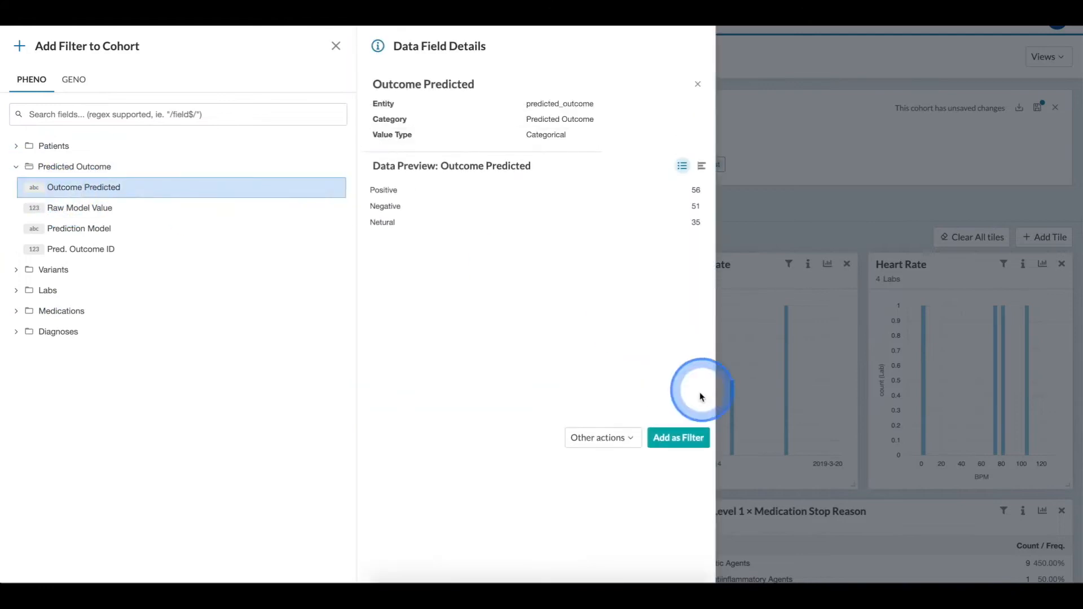
left_click(685, 438)
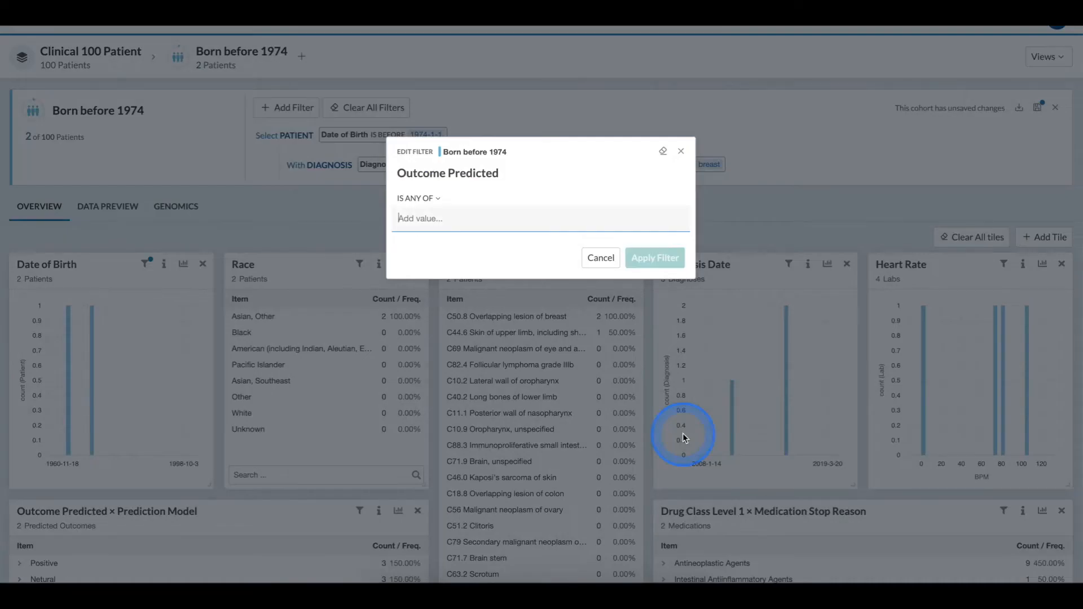
left_click(494, 219)
left_click(436, 290)
left_click(661, 272)
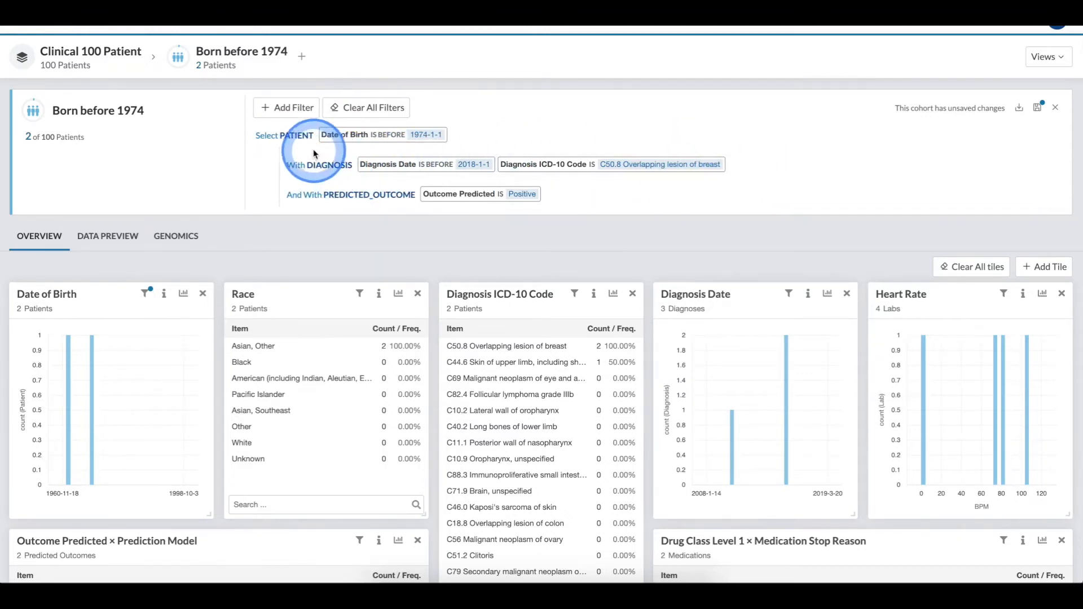
Add a copy of the Born before 1974 cohort for comparison and clear the copy's Predicted Outcome filter group.
left_click(302, 57)
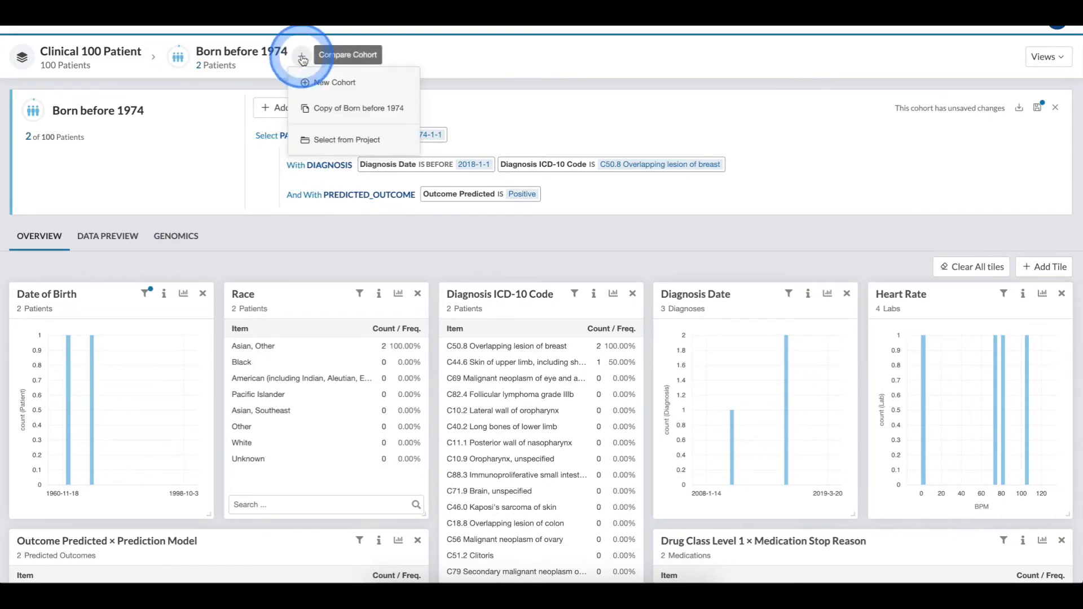
left_click(333, 107)
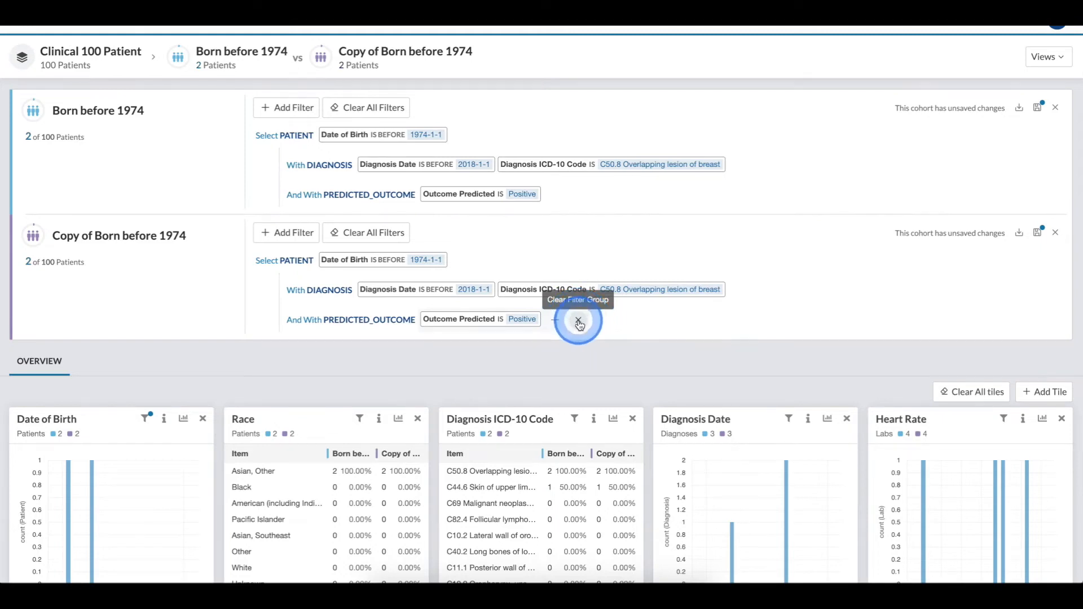
left_click(579, 322)
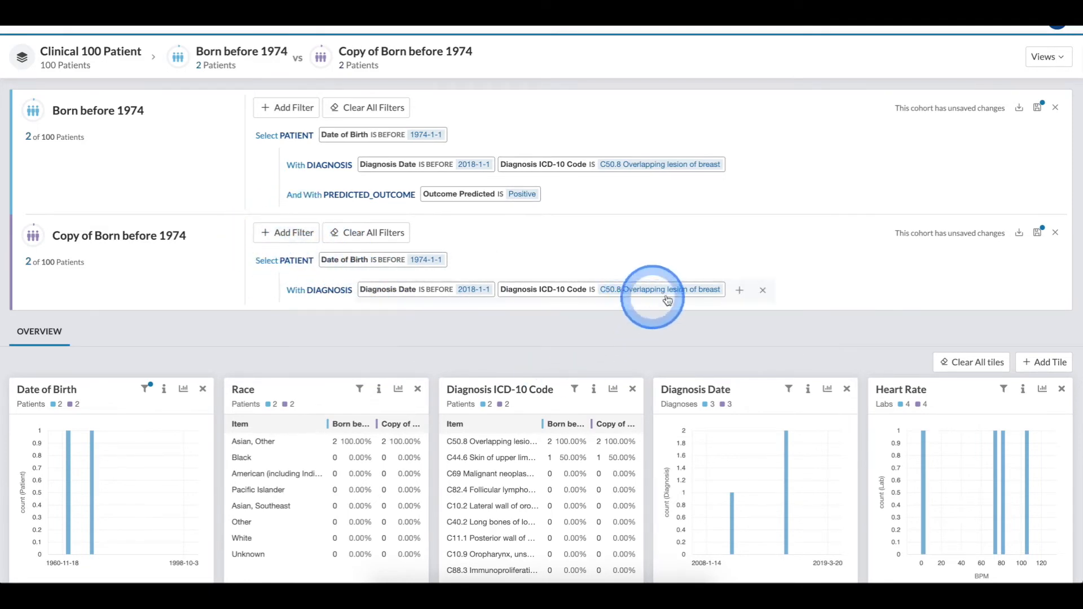
Nest an Outcome Predicted filter set to Positive under the Diagnosis group of the copied cohort.
left_click(740, 291)
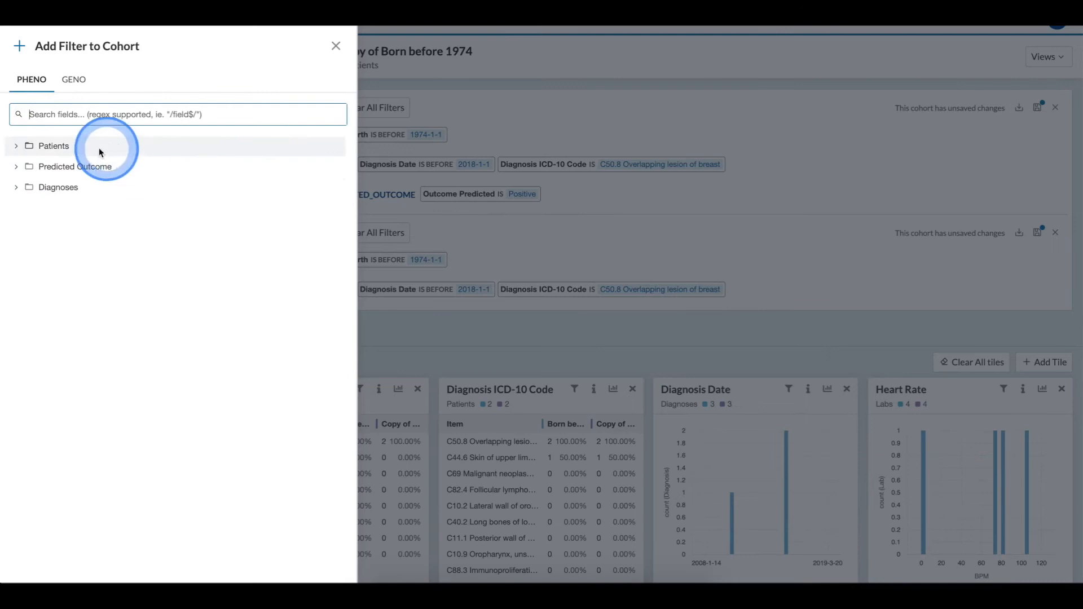
left_click(17, 189)
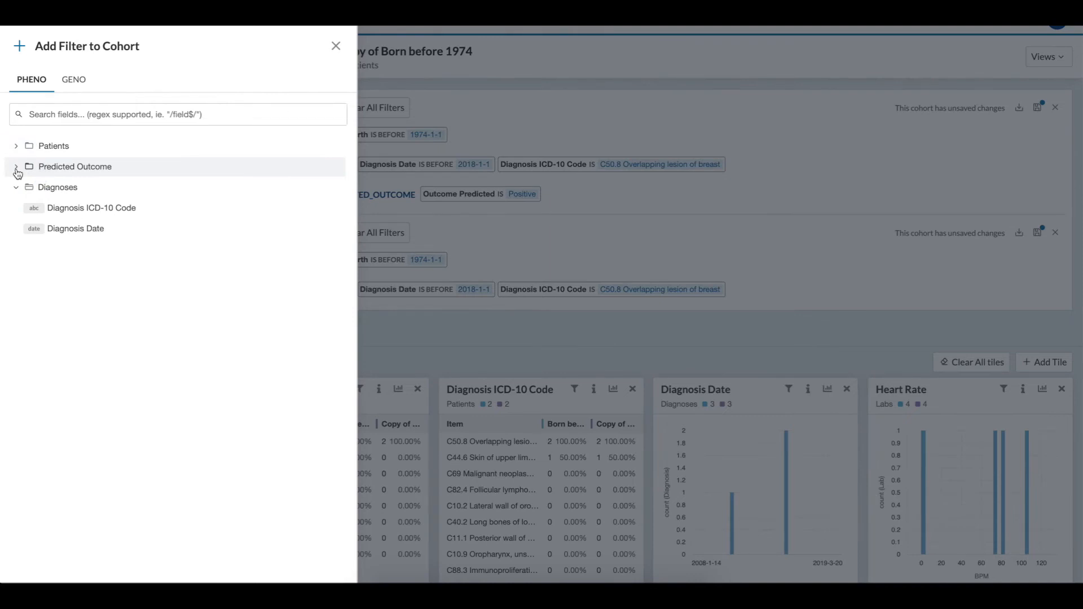
left_click(16, 168)
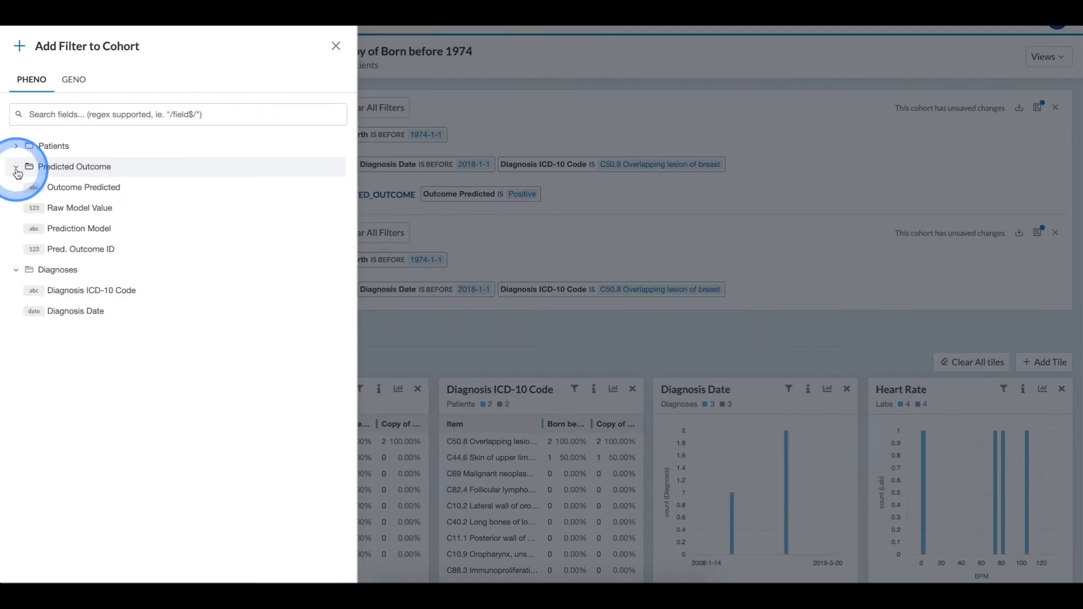
left_click(17, 149)
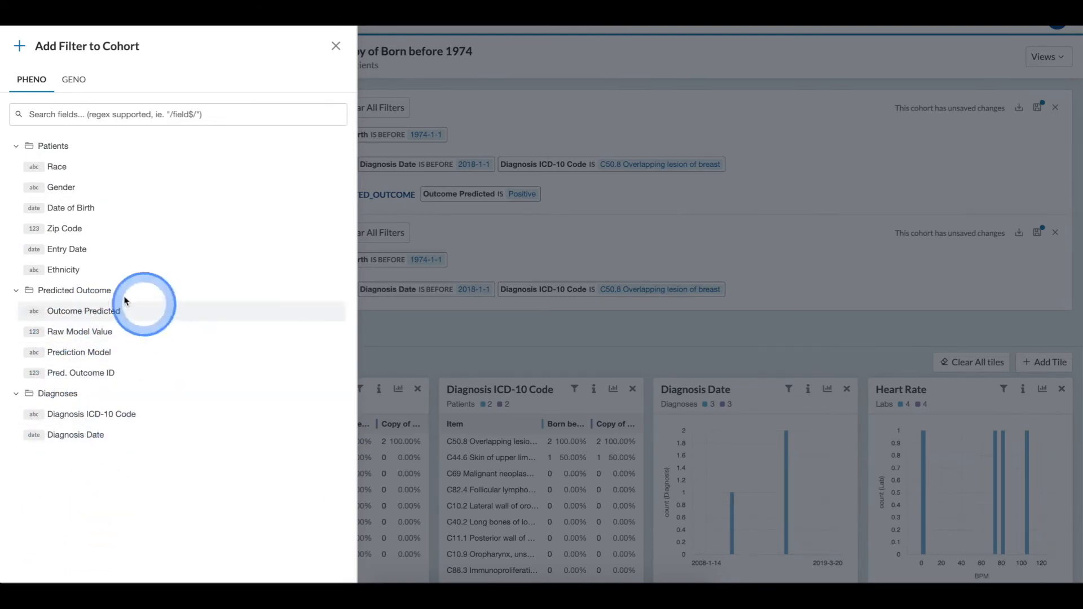
left_click(62, 315)
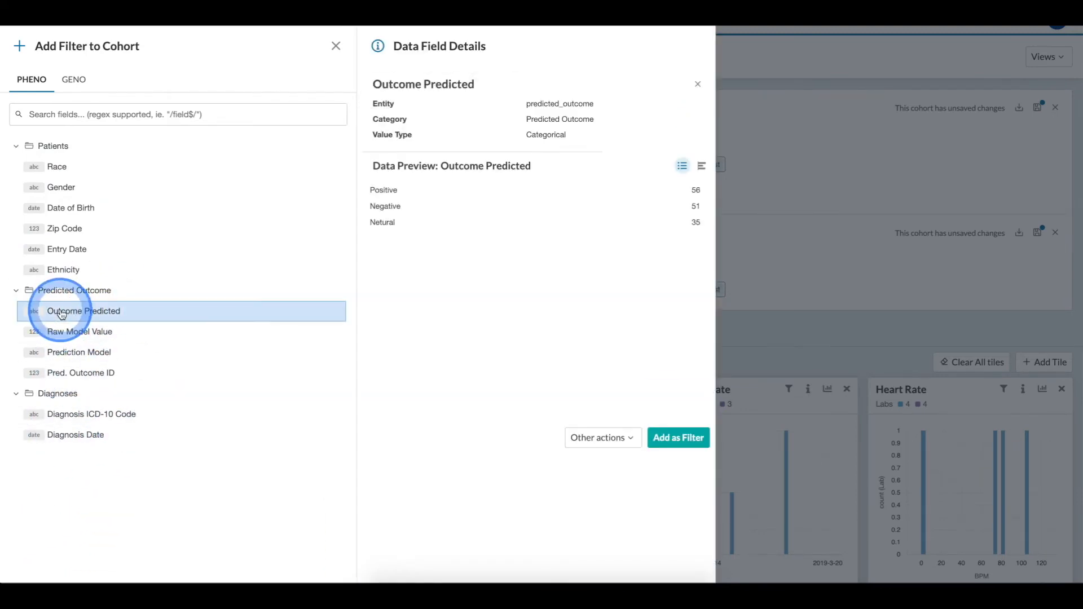
left_click(548, 333)
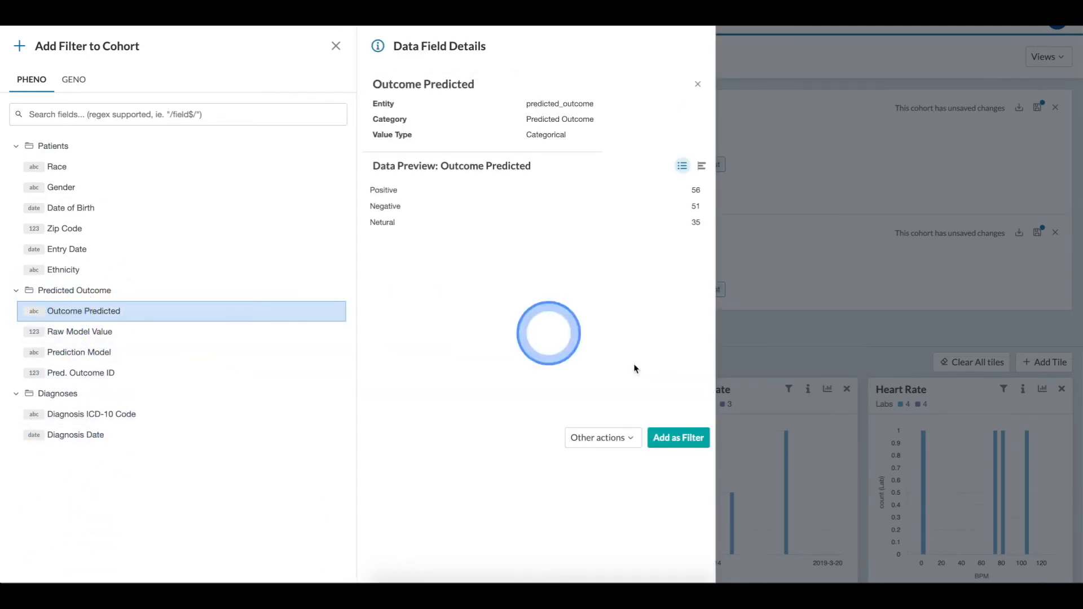
left_click(680, 444)
left_click(515, 212)
left_click(434, 292)
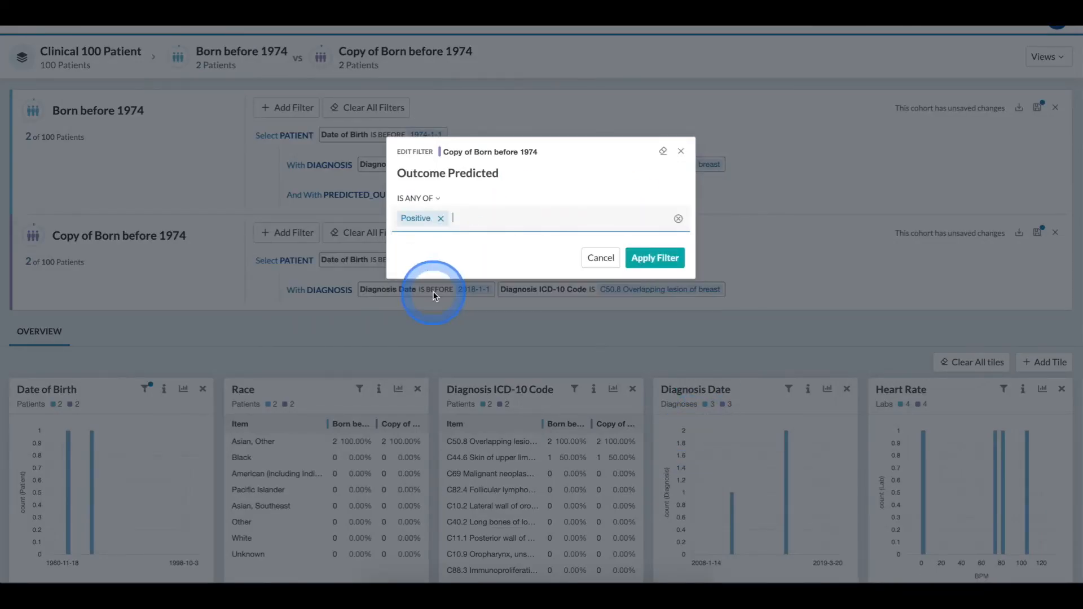
left_click(676, 267)
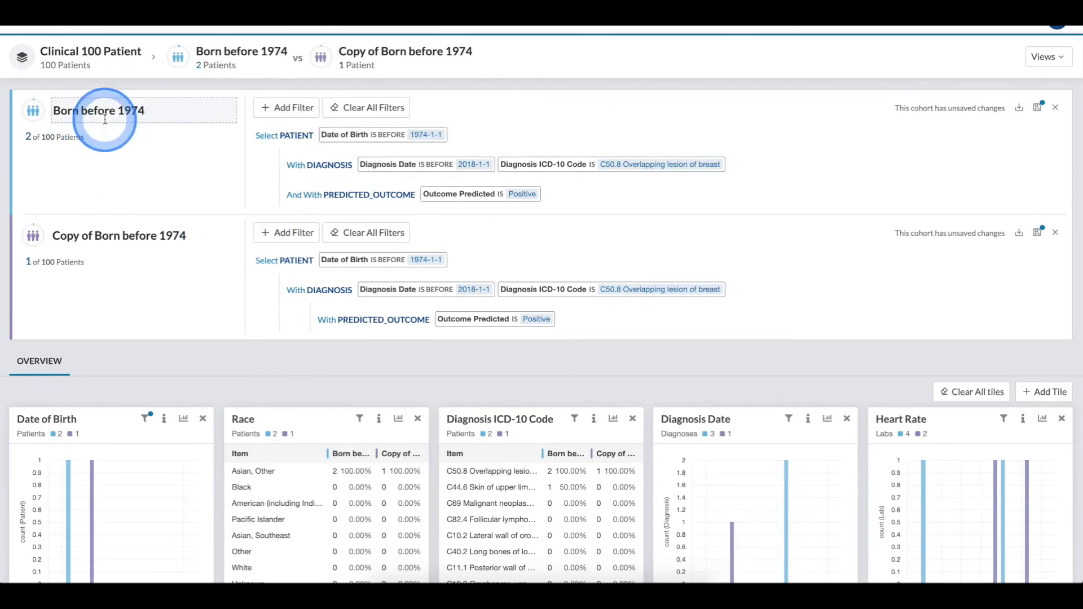
mouse_move(457, 191)
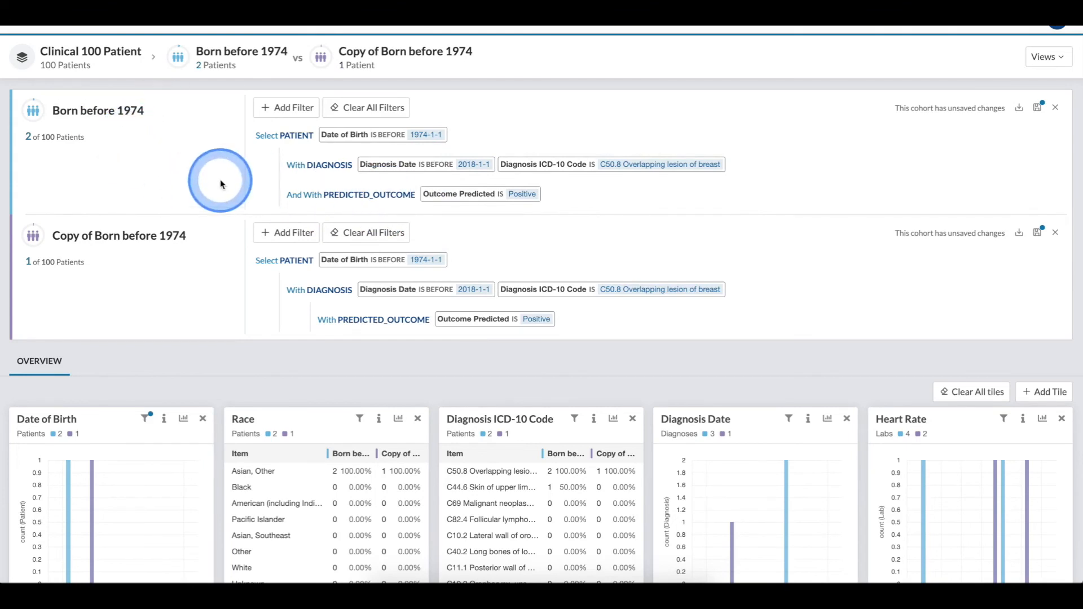